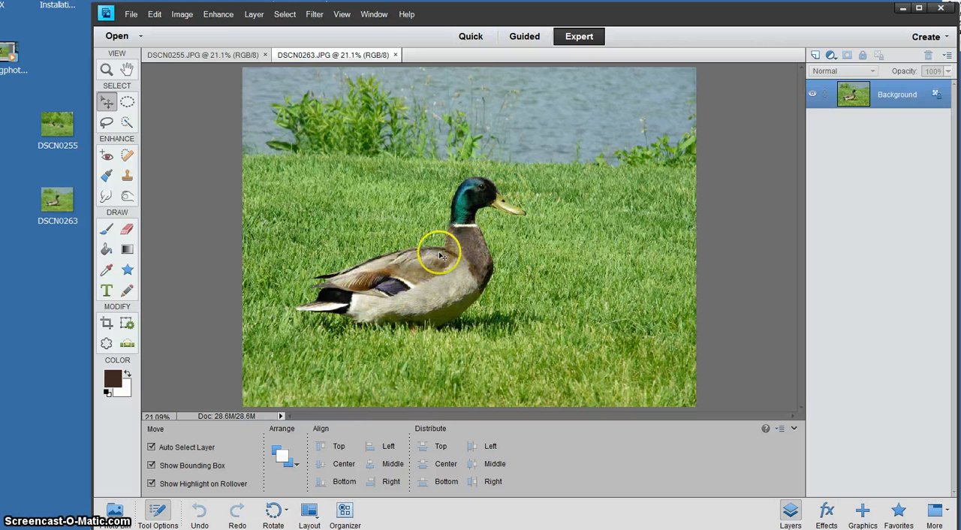
- Look at both duck photos and open DSCN0263, the single standing duck, in the Magic Extractor
click(218, 55)
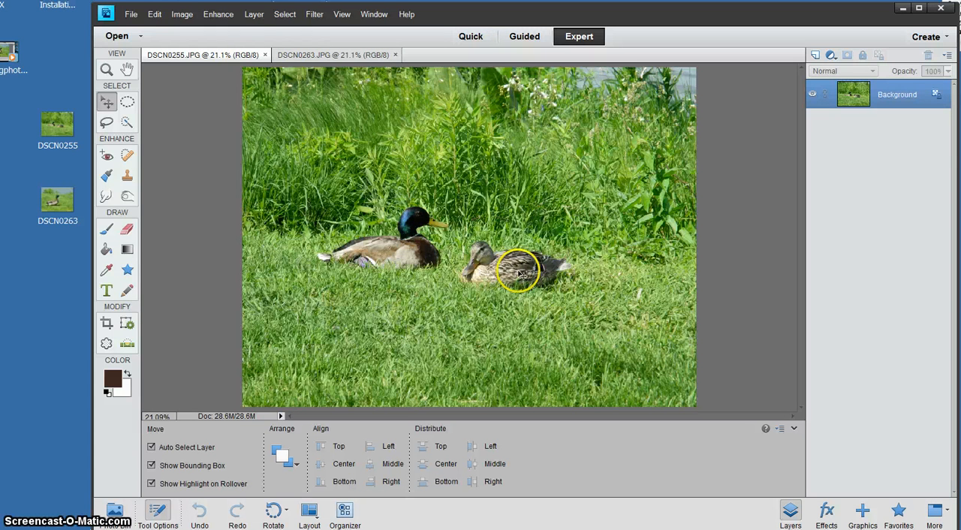
click(312, 59)
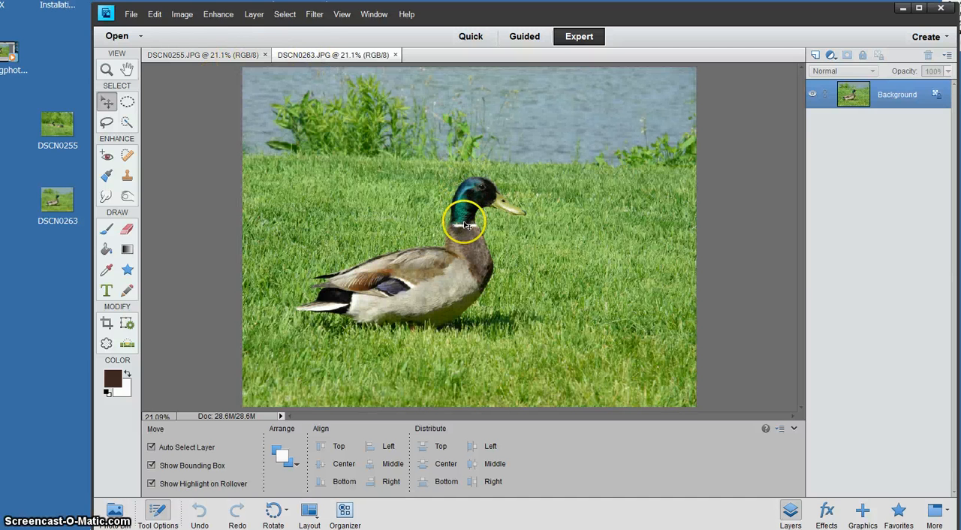
click(184, 16)
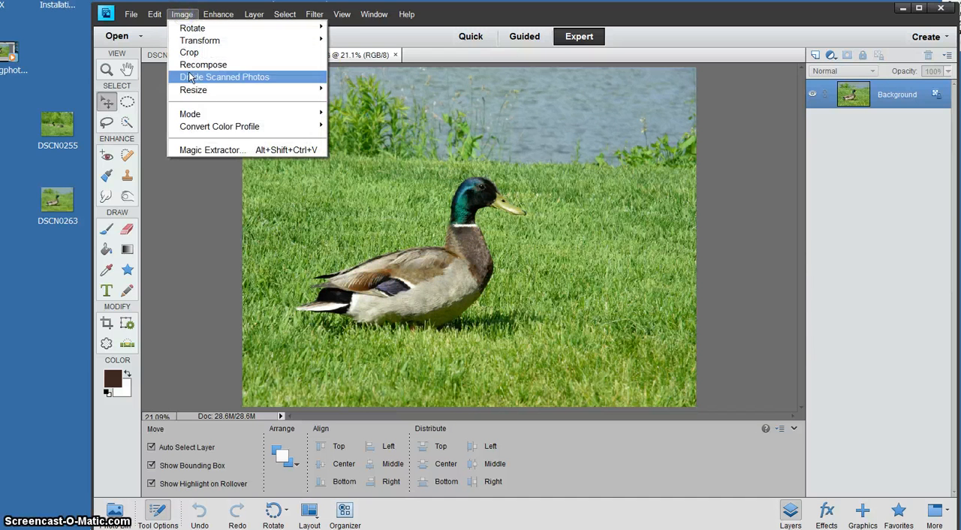
click(205, 149)
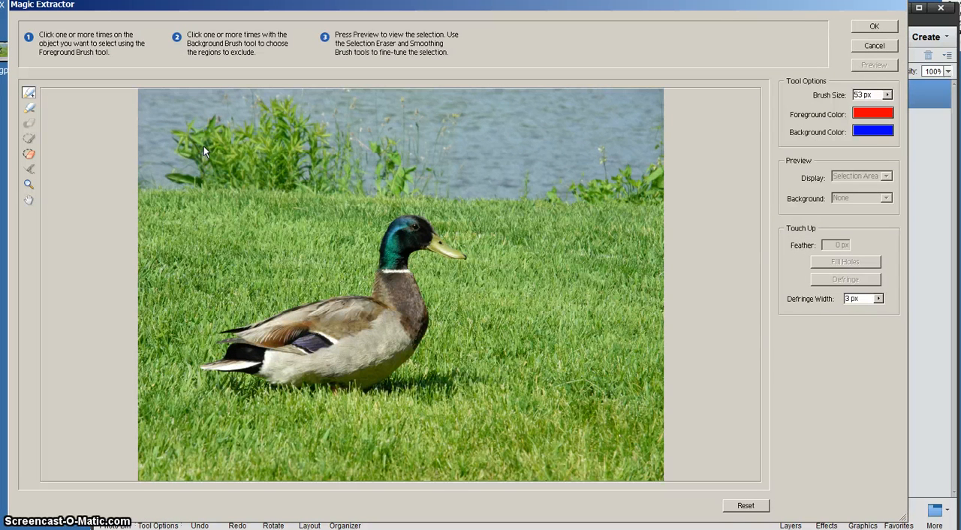
- Choose the Foreground Brush for marking the duck and set its brush size to 39 px
click(29, 184)
click(305, 249)
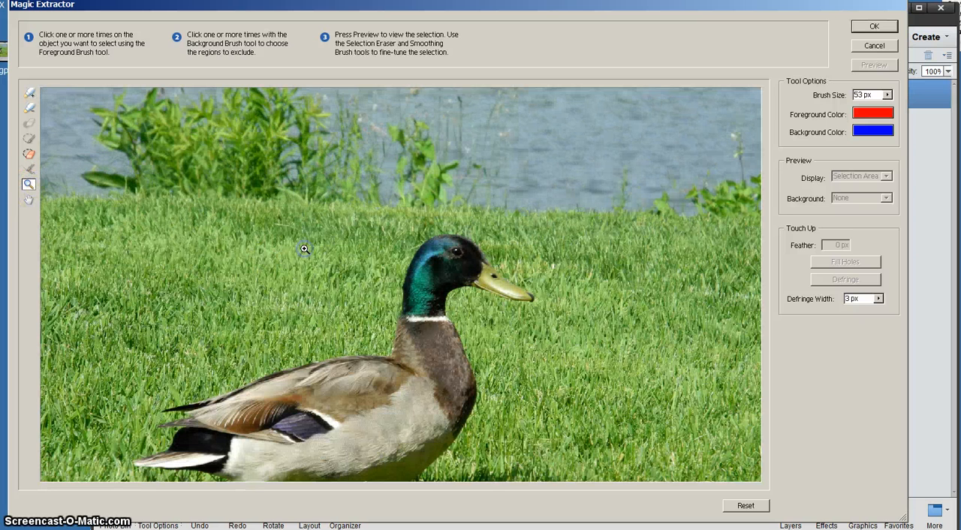
click(28, 199)
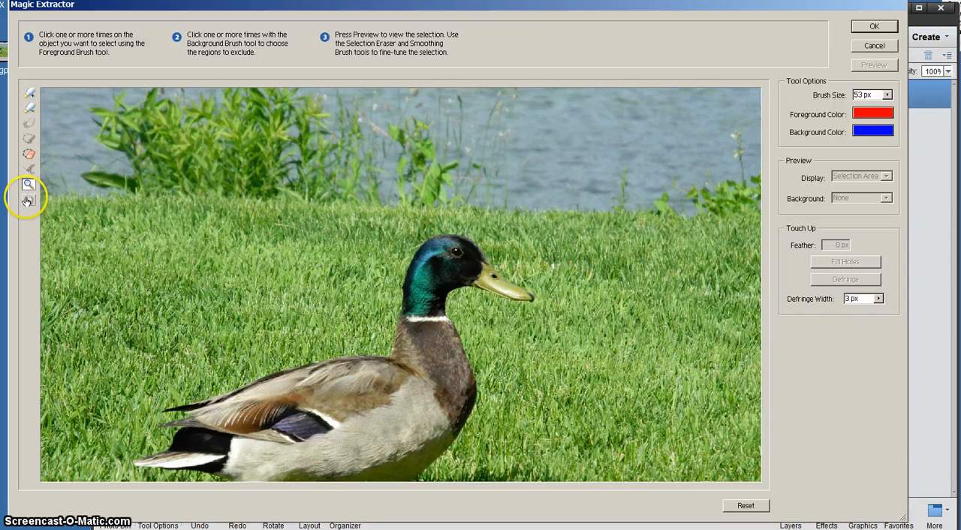
drag(300, 276, 322, 207)
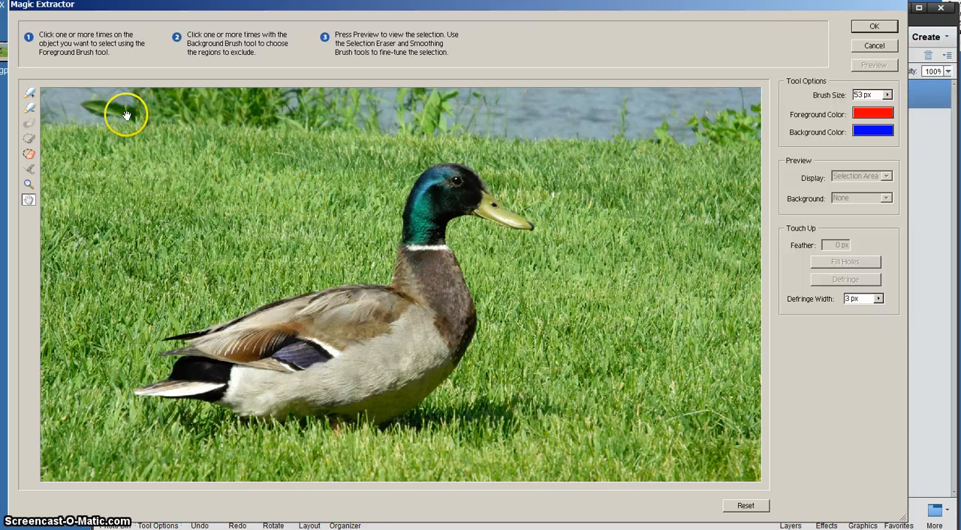
click(30, 96)
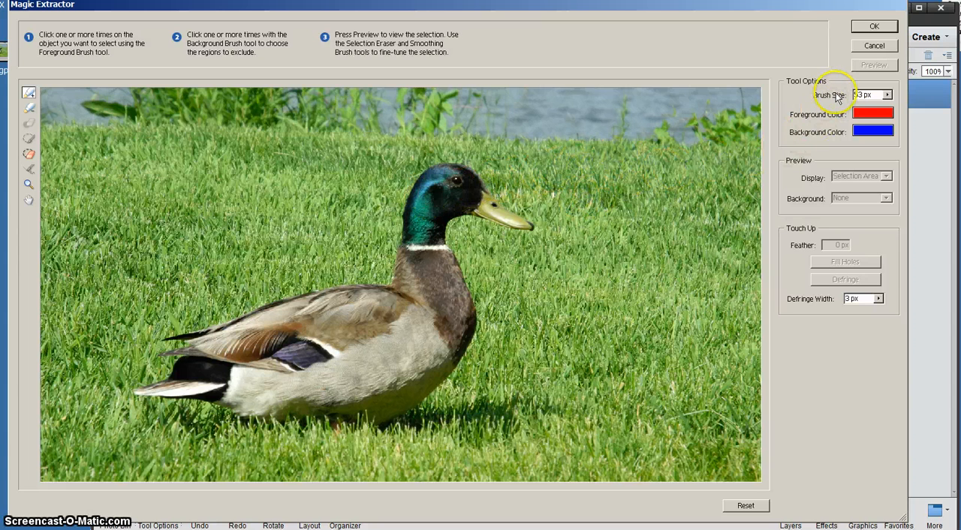
click(888, 96)
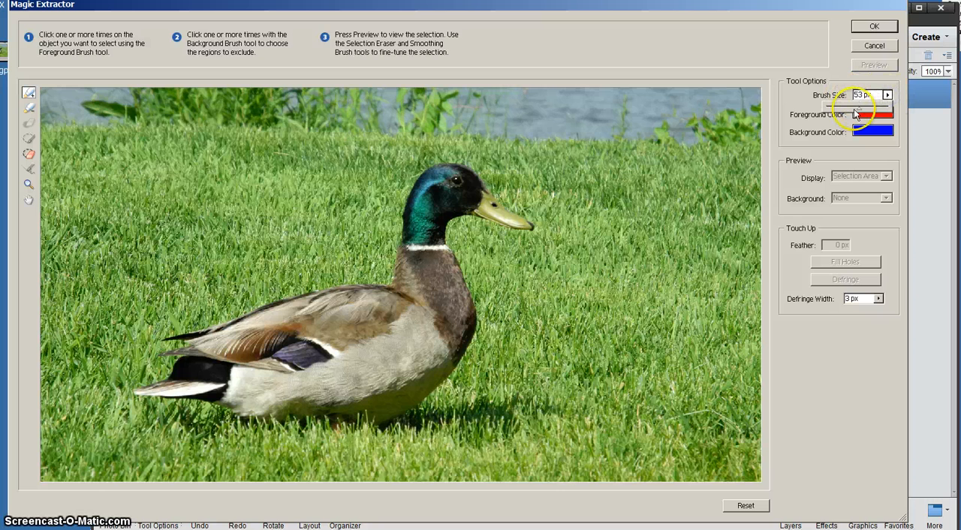
click(852, 111)
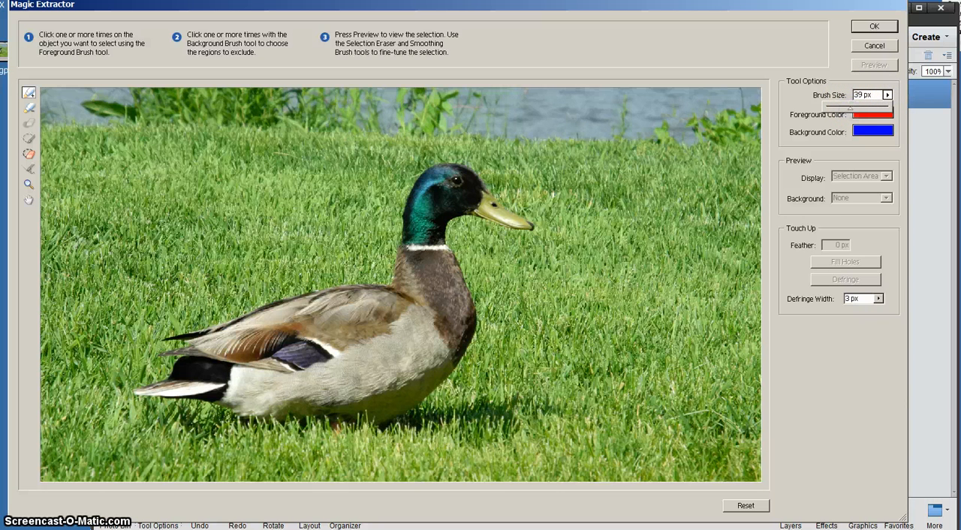
- Paint a foreground outline just inside the duck's edge, covering the head, beak, chest, belly, tail tips, back and neck
click(433, 171)
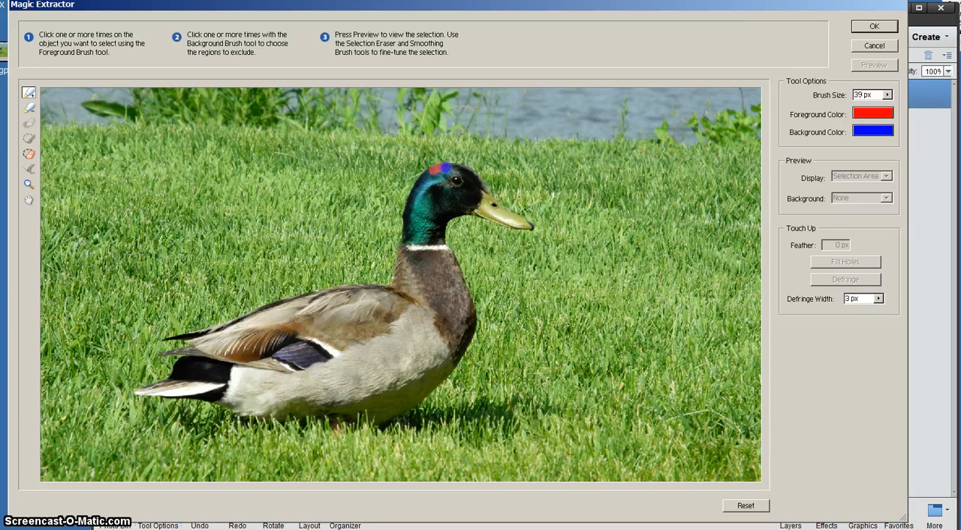
drag(454, 167, 471, 174)
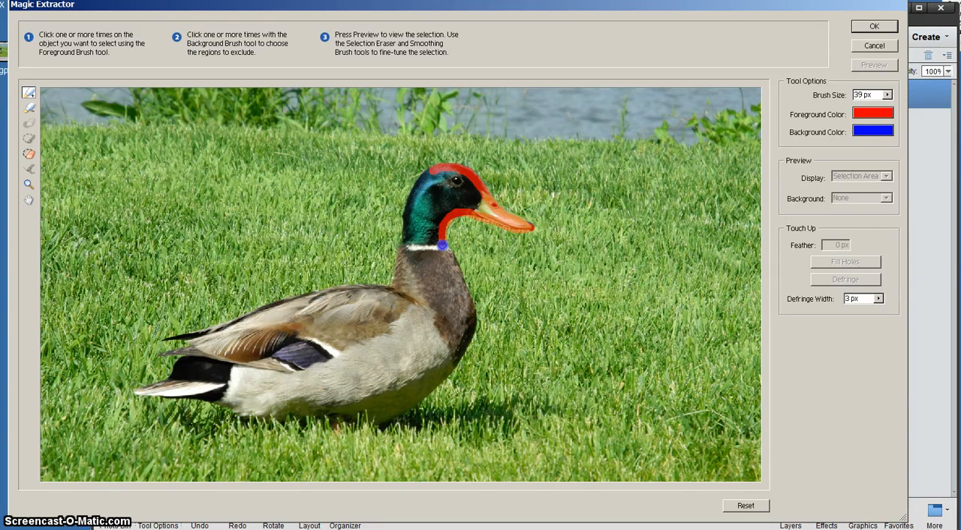
drag(442, 251, 452, 274)
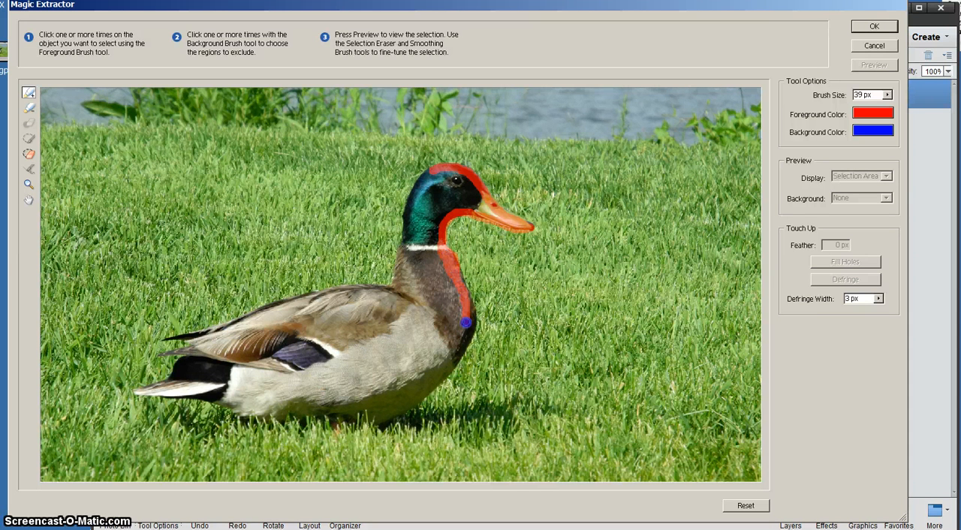
mouse_move(432, 386)
mouse_down()
mouse_move(371, 422)
mouse_move(264, 417)
mouse_up()
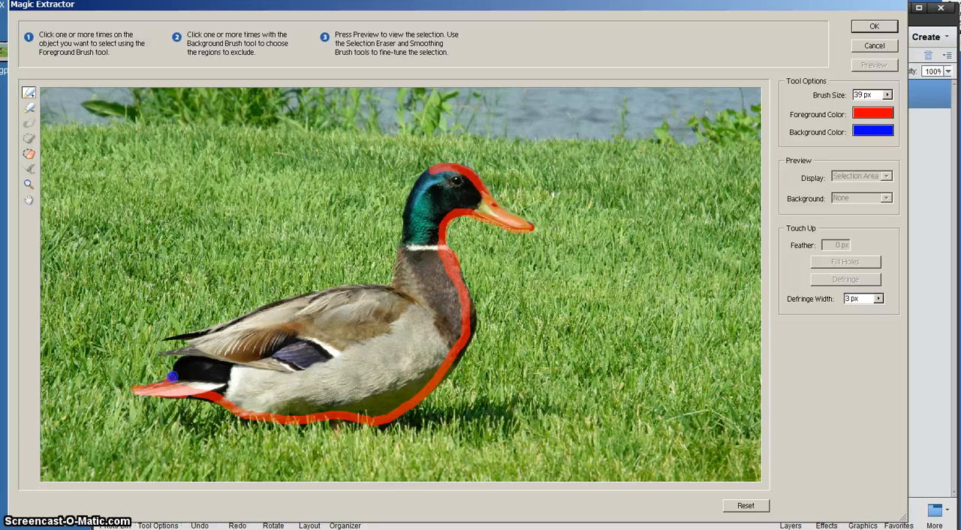
drag(186, 361, 168, 355)
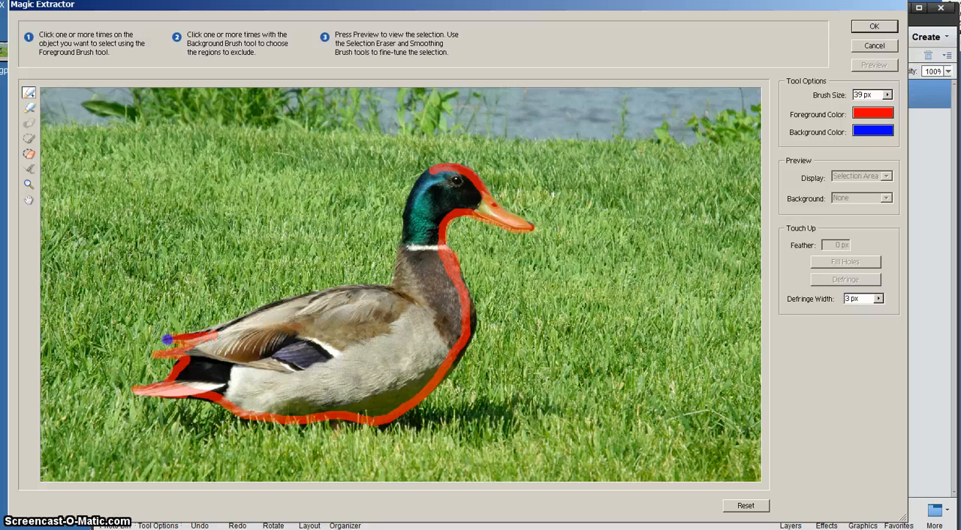
drag(266, 311, 334, 288)
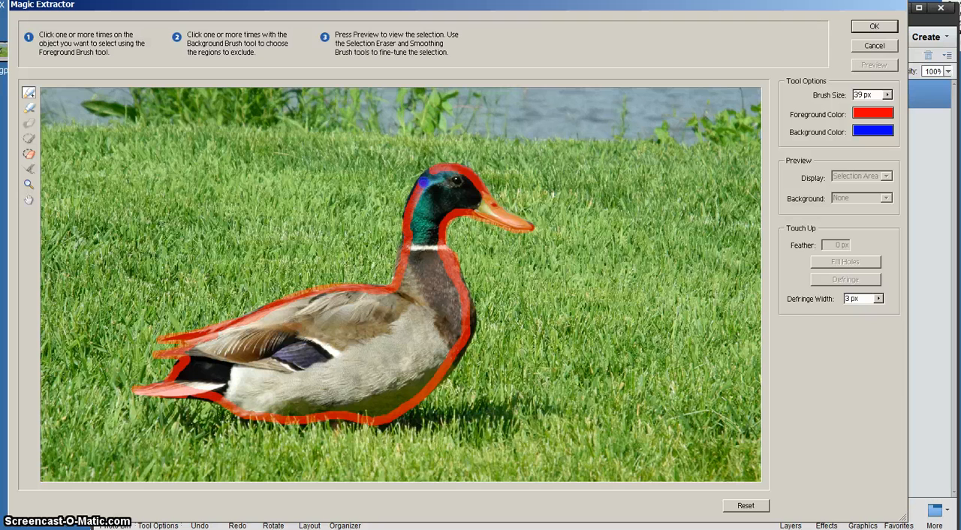
drag(430, 172, 404, 206)
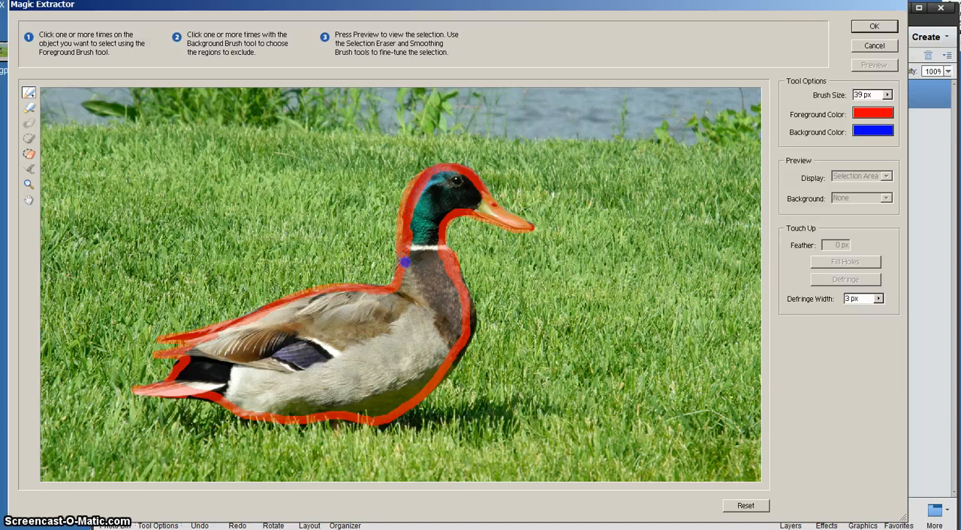
mouse_move(405, 262)
mouse_down()
mouse_move(482, 309)
mouse_move(458, 277)
mouse_up()
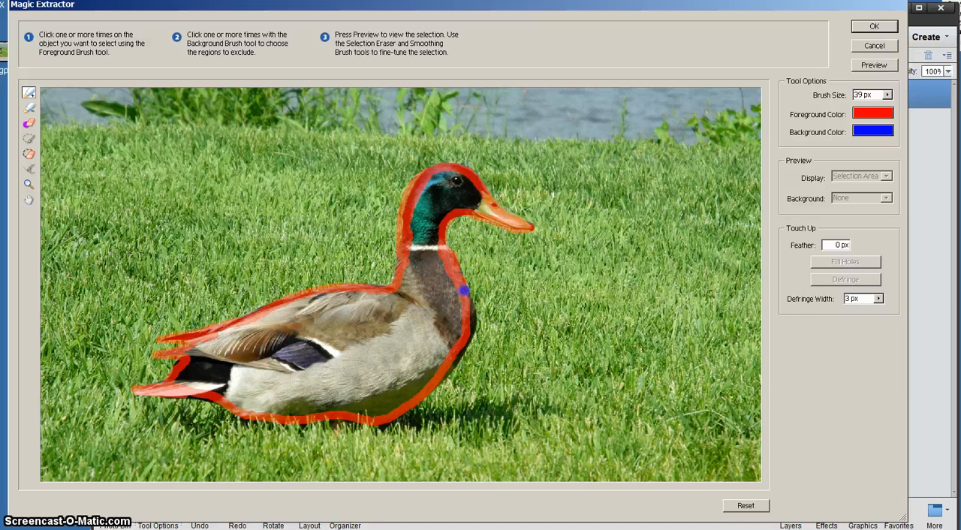
drag(473, 323, 449, 363)
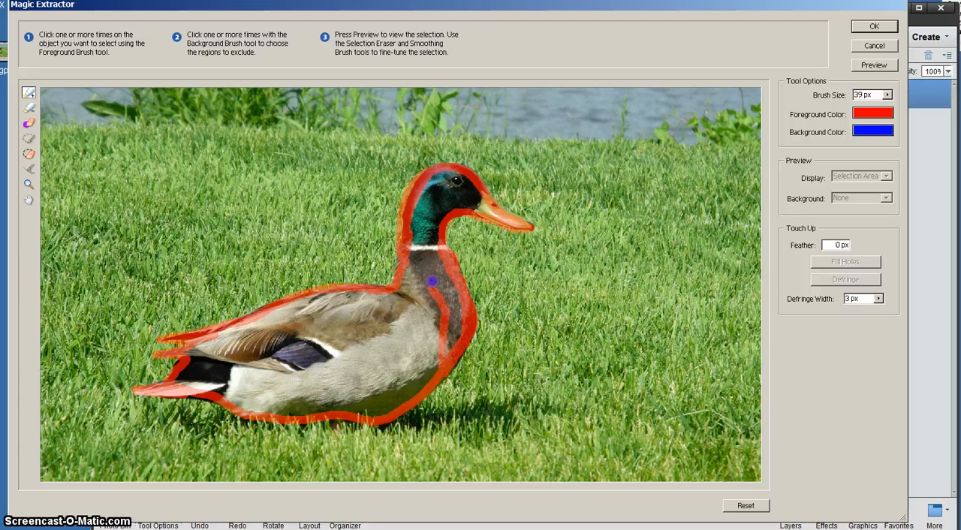
- Scribble foreground strokes through the duck's neck, head, body, wing and dark tail feathers
mouse_move(433, 281)
mouse_down()
mouse_move(432, 225)
mouse_move(449, 184)
mouse_move(467, 201)
mouse_up()
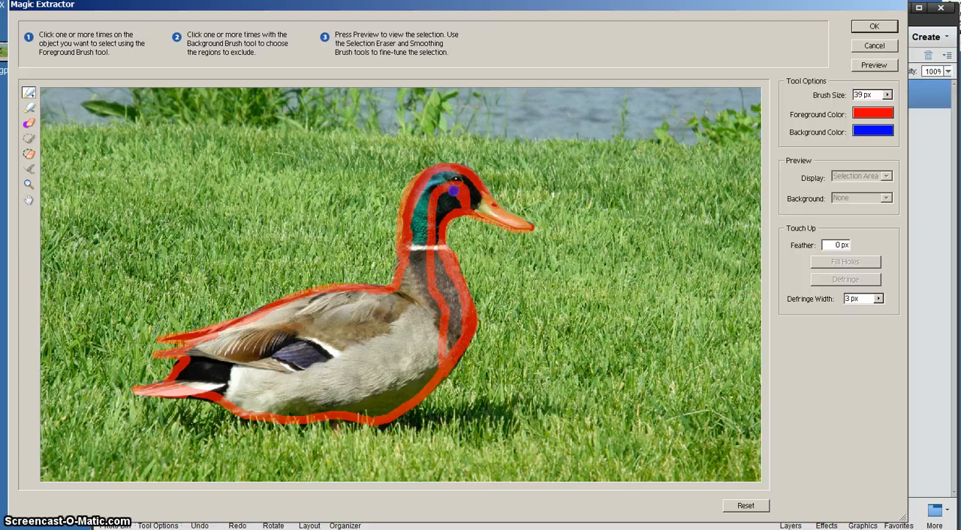
mouse_move(418, 283)
mouse_down()
mouse_move(413, 370)
mouse_move(393, 393)
mouse_move(376, 354)
mouse_move(372, 303)
mouse_up()
mouse_move(346, 338)
mouse_down()
mouse_move(354, 381)
mouse_move(341, 405)
mouse_move(323, 398)
mouse_move(312, 313)
mouse_move(292, 311)
mouse_move(279, 388)
mouse_move(262, 405)
mouse_move(241, 380)
mouse_up()
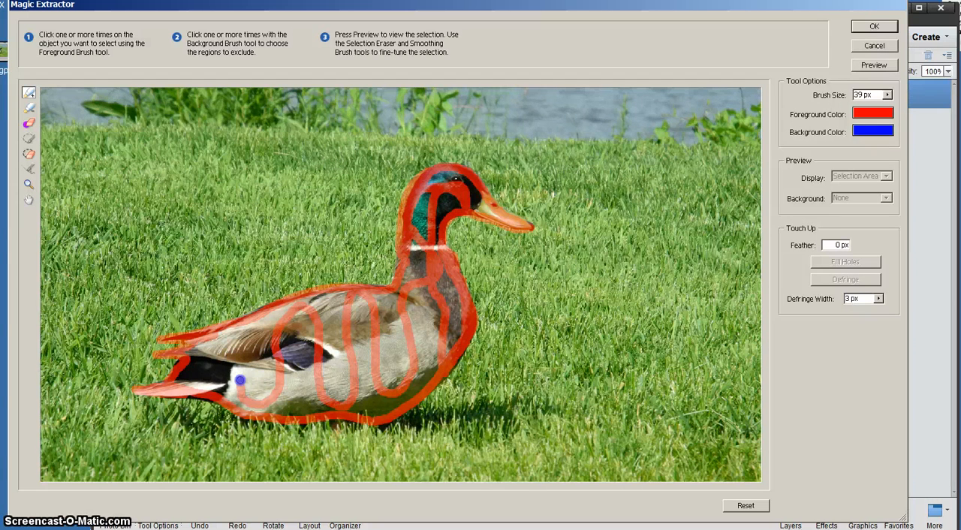
drag(226, 341, 197, 389)
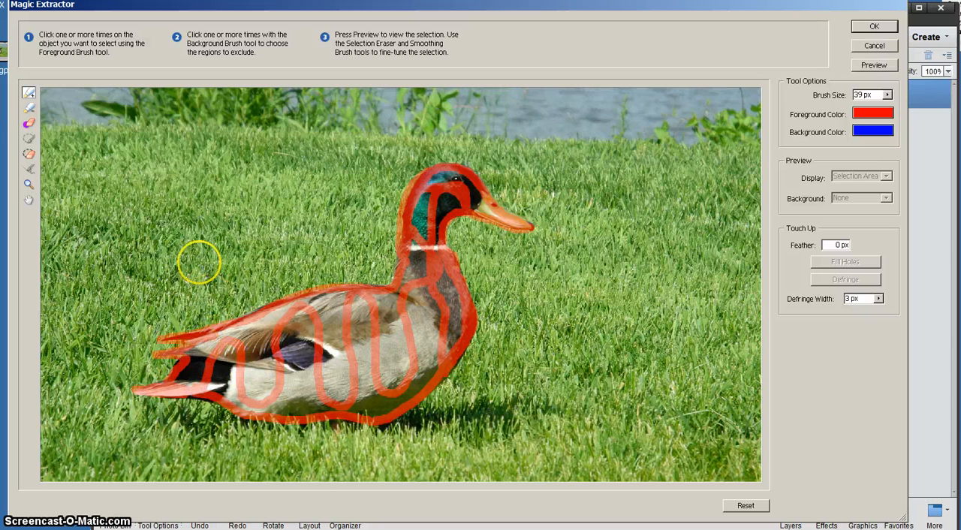
- Mark the water and grass around the duck with the Background Brush, and extract the duck after previewing the selection
click(27, 110)
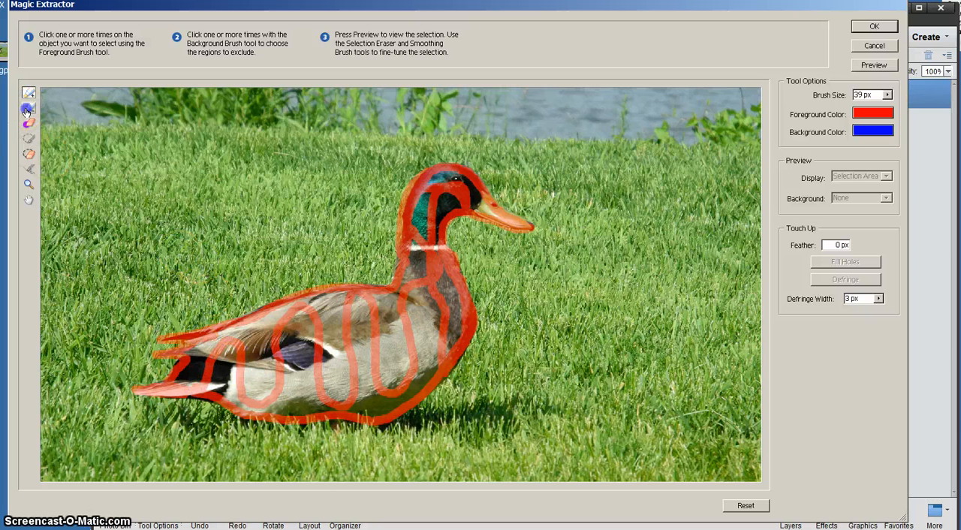
mouse_move(47, 91)
mouse_down()
mouse_move(43, 114)
mouse_move(112, 100)
mouse_move(91, 172)
mouse_move(207, 107)
mouse_move(205, 162)
mouse_move(306, 135)
mouse_move(349, 182)
mouse_move(367, 138)
mouse_move(316, 244)
mouse_move(148, 284)
mouse_move(89, 239)
mouse_move(57, 269)
mouse_move(183, 289)
mouse_move(323, 259)
mouse_move(360, 275)
mouse_move(273, 265)
mouse_move(158, 308)
mouse_move(85, 356)
mouse_move(69, 385)
mouse_move(157, 367)
mouse_move(71, 381)
mouse_move(62, 408)
mouse_move(119, 427)
mouse_move(165, 421)
mouse_move(152, 455)
mouse_move(209, 436)
mouse_move(341, 461)
mouse_move(406, 448)
mouse_move(465, 405)
mouse_move(486, 404)
mouse_move(539, 434)
mouse_move(569, 313)
mouse_move(617, 371)
mouse_move(682, 426)
mouse_move(696, 425)
mouse_move(723, 335)
mouse_move(641, 300)
mouse_move(529, 284)
mouse_move(473, 249)
mouse_move(481, 235)
mouse_move(568, 259)
mouse_move(687, 234)
mouse_move(719, 167)
mouse_move(587, 186)
mouse_move(537, 171)
mouse_move(679, 98)
mouse_move(505, 118)
mouse_move(397, 111)
mouse_move(325, 127)
mouse_move(596, 147)
mouse_move(604, 275)
mouse_up()
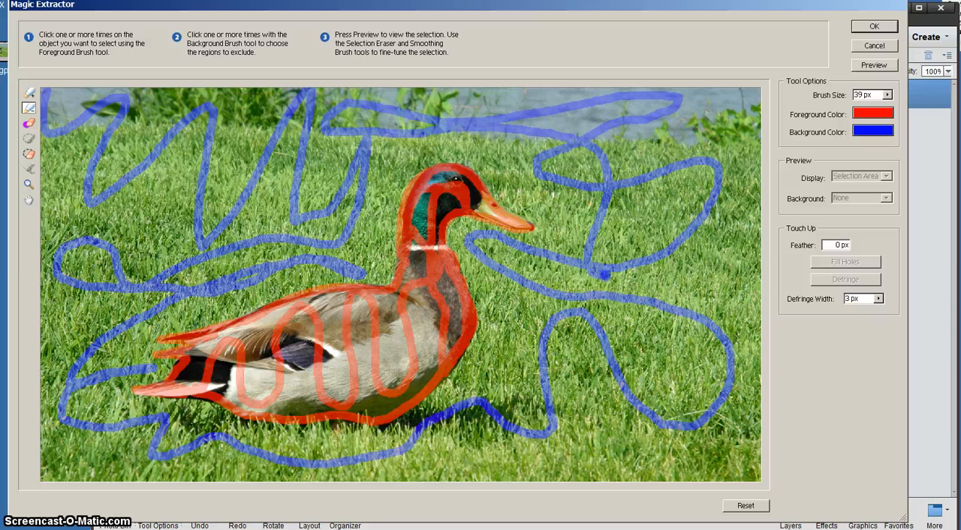
drag(620, 237, 549, 220)
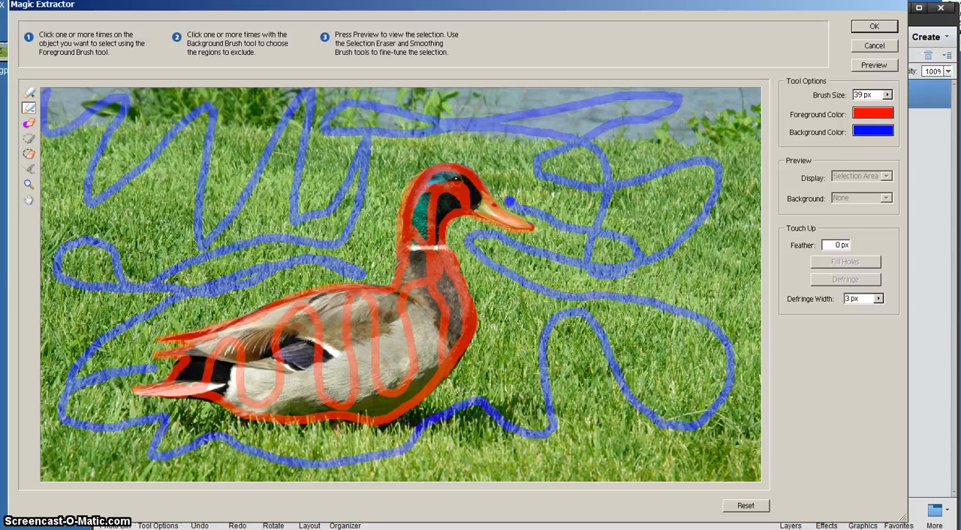
drag(497, 187, 470, 165)
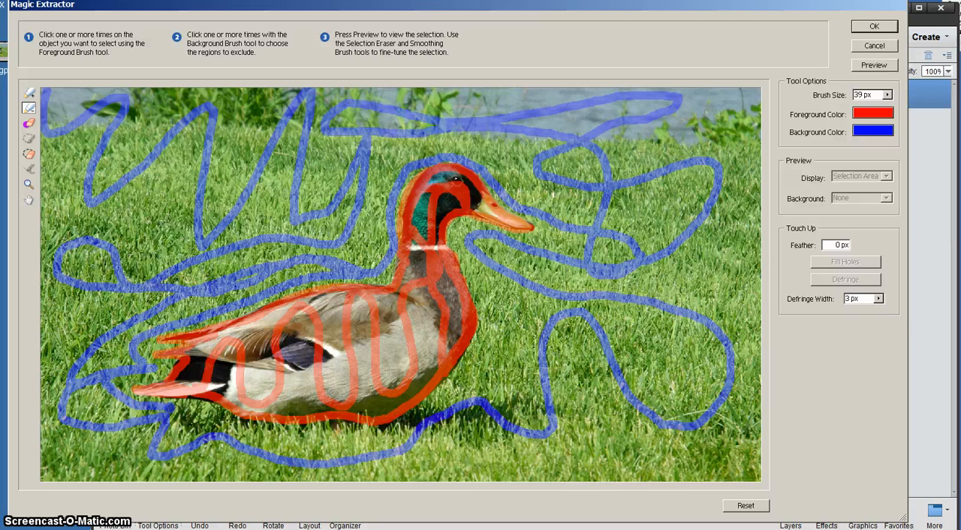
drag(228, 429, 404, 430)
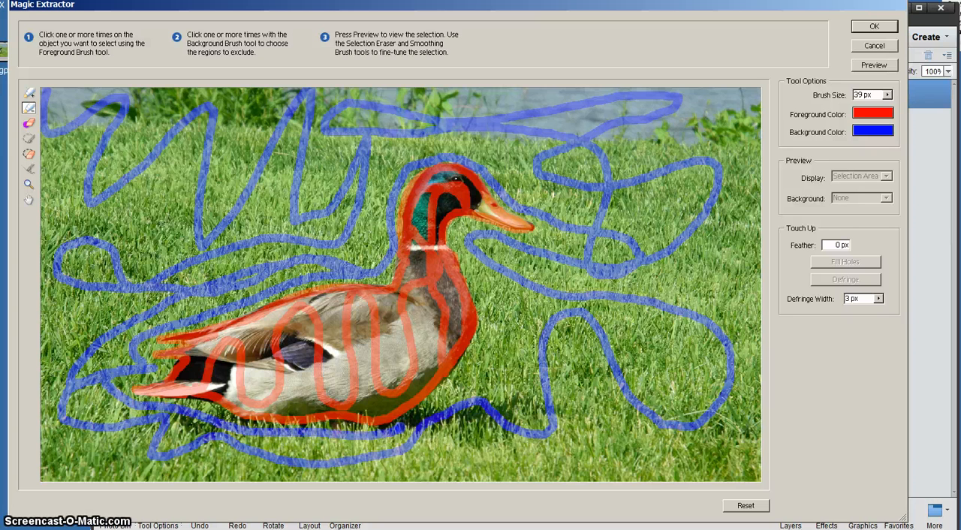
drag(492, 328, 481, 272)
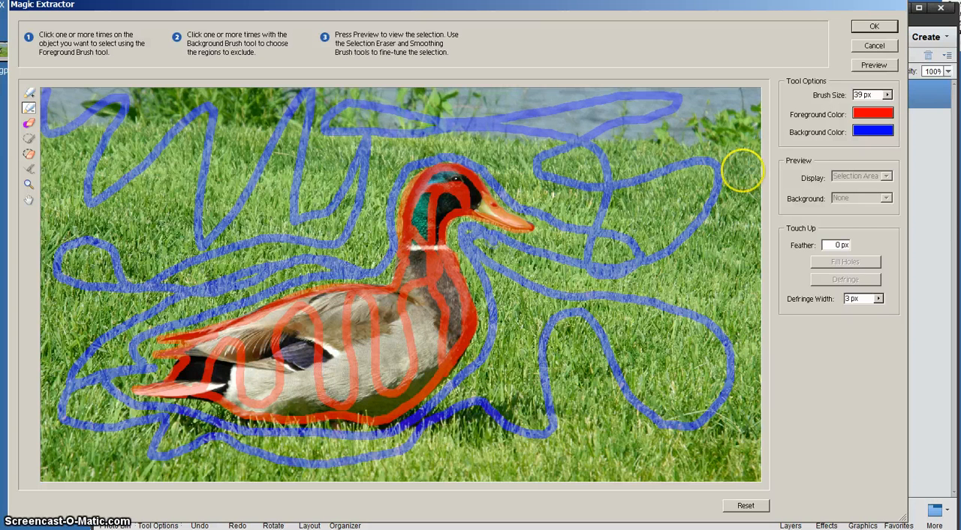
click(871, 65)
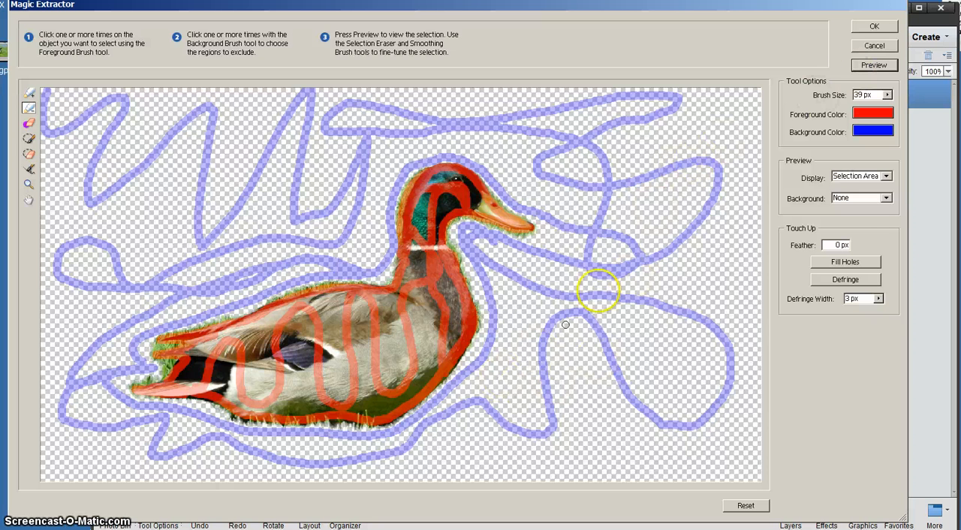
click(859, 28)
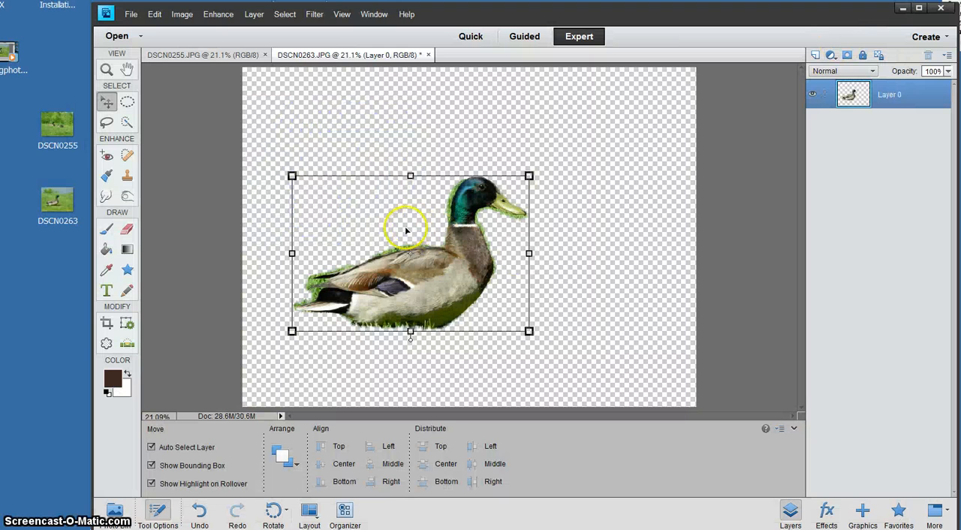
- Move the cut-out duck slightly up and to the right on the transparent canvas
click(127, 69)
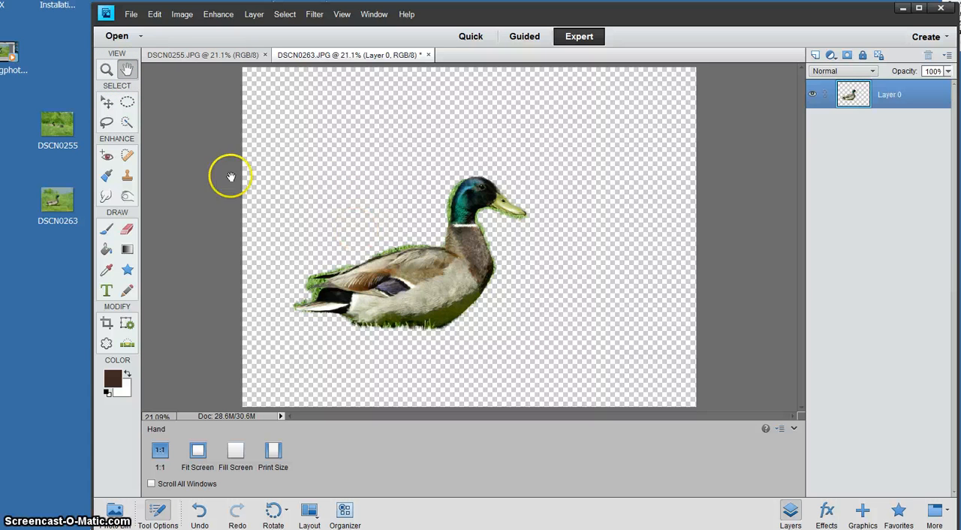
click(108, 103)
drag(376, 248, 407, 225)
click(324, 189)
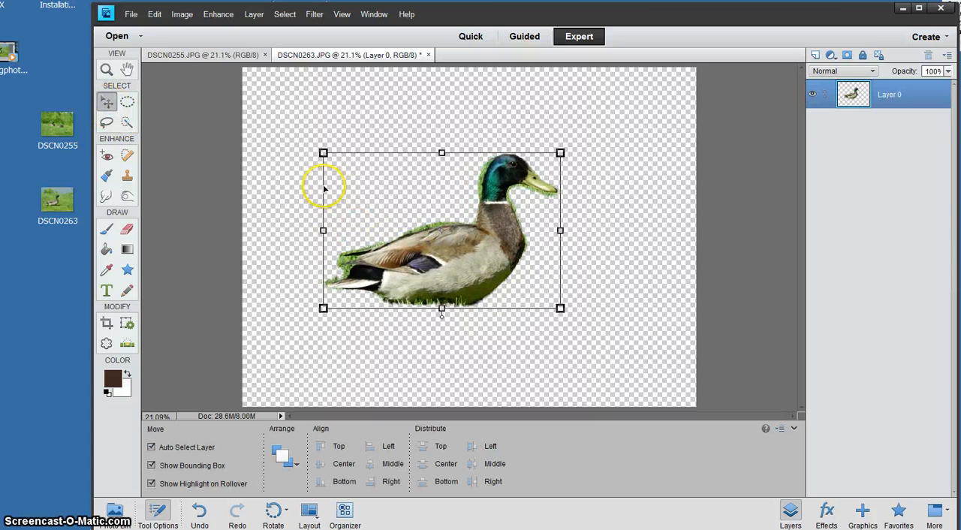
- Erase the green fringe behind the duck's head, under its beak and at its throat with a 28 px brush eraser
click(106, 69)
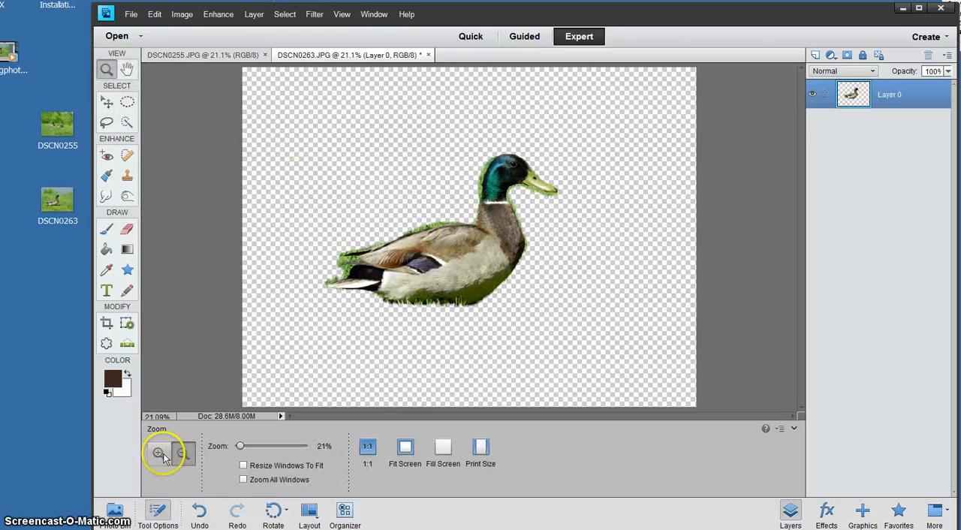
click(389, 304)
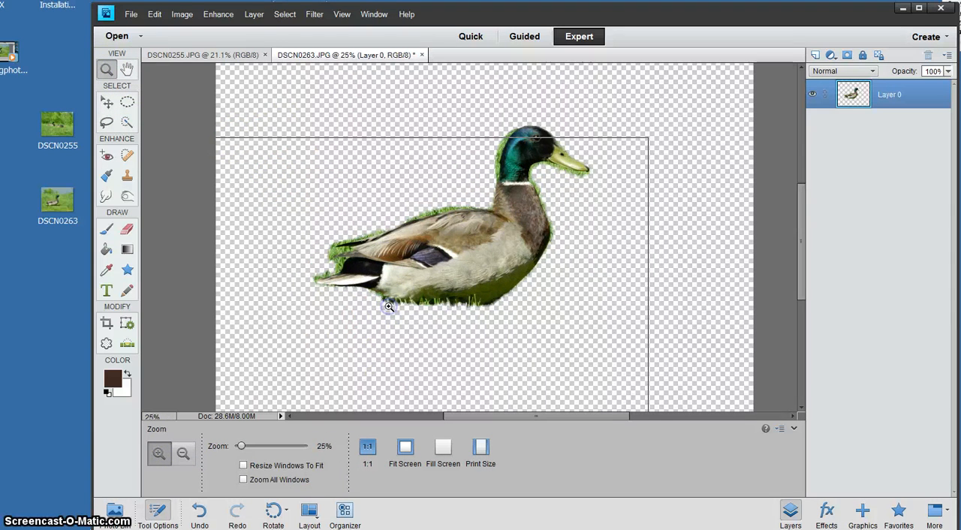
click(389, 305)
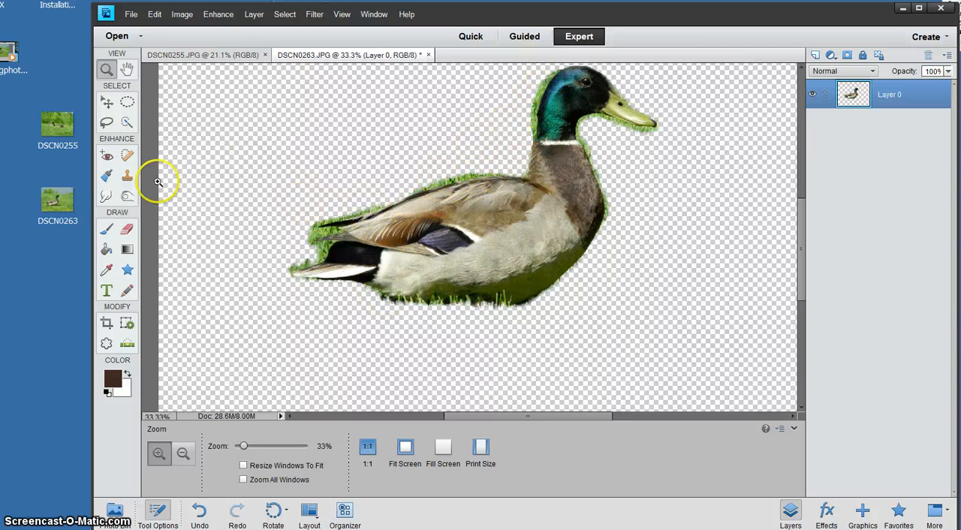
click(127, 229)
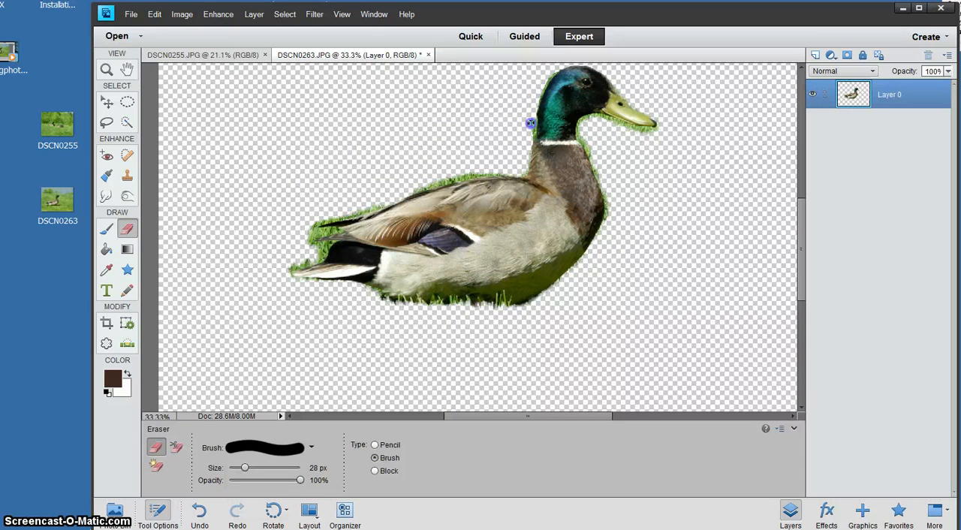
drag(531, 123, 530, 136)
drag(651, 133, 643, 132)
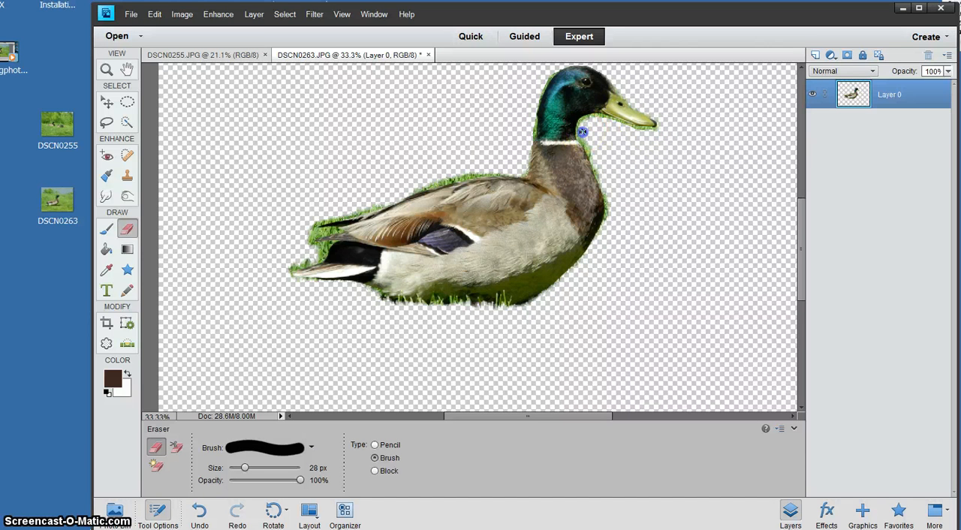
- Erase the leftover grass along the duck's back and around its tail feathers
mouse_move(518, 154)
mouse_down()
mouse_move(473, 163)
mouse_move(474, 172)
mouse_up()
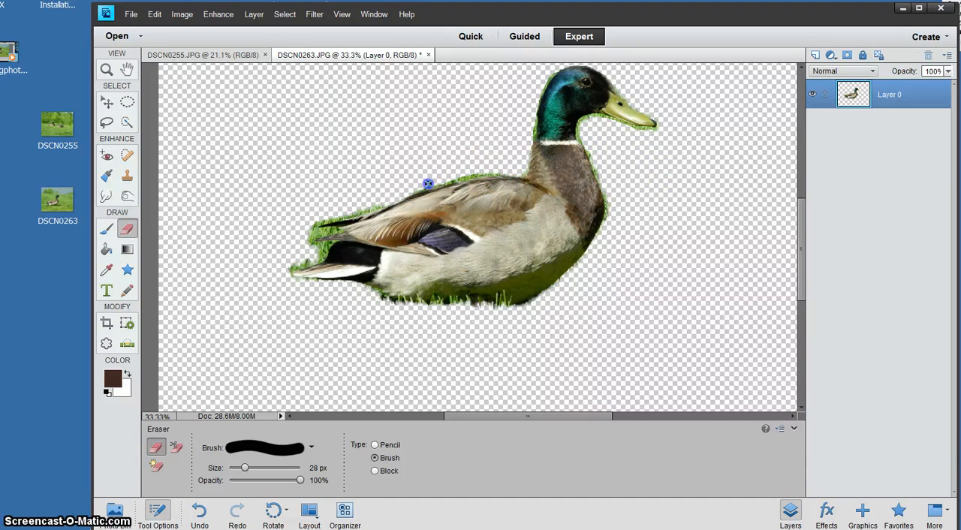
click(321, 248)
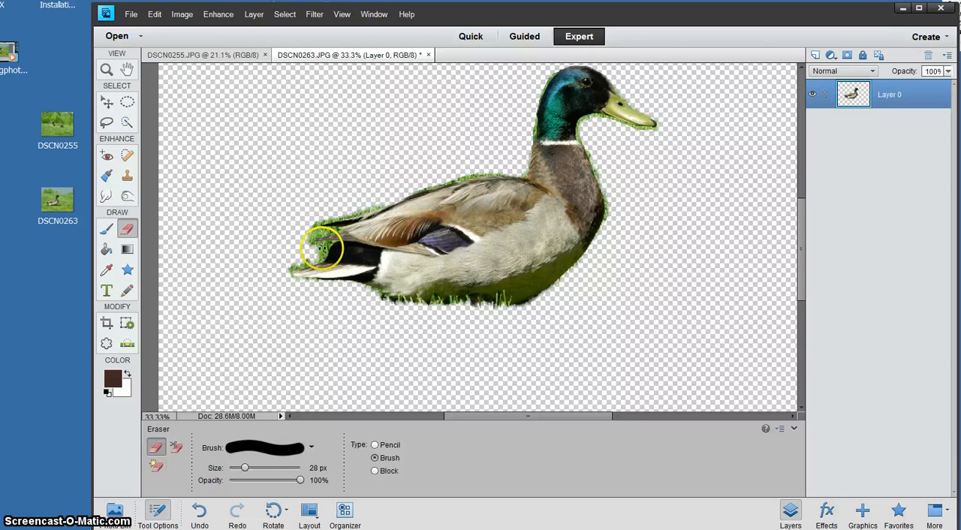
drag(322, 248, 292, 265)
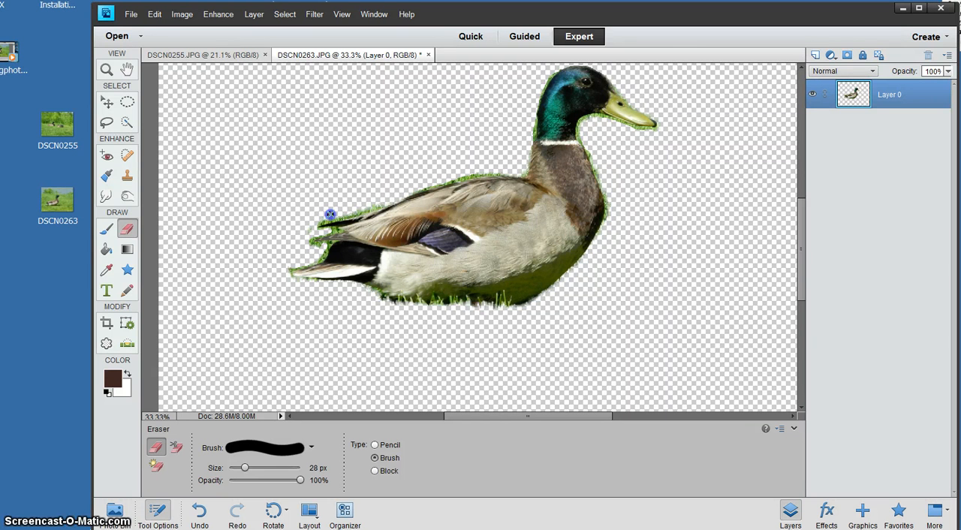
click(398, 194)
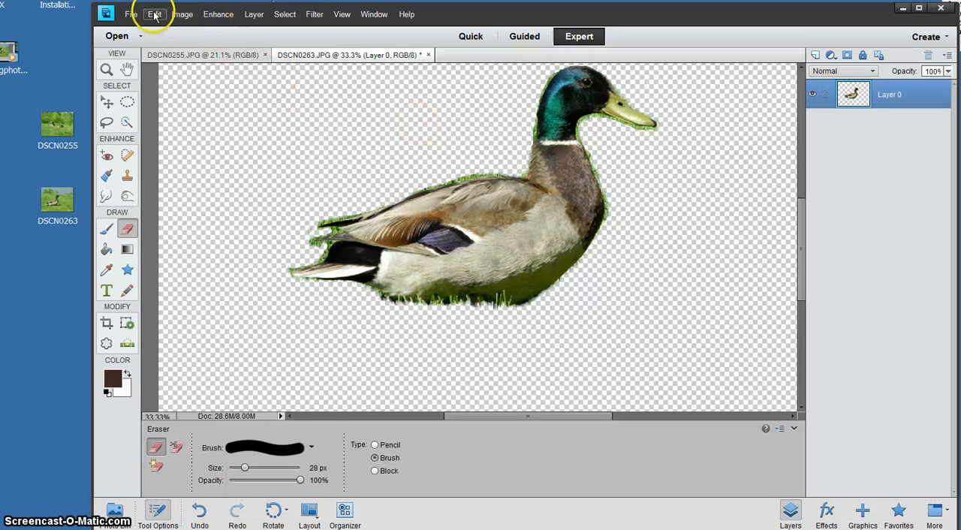
- Select the whole duck with the Quick Selection tool, covering the head, beak, body, tail and upper back
click(127, 123)
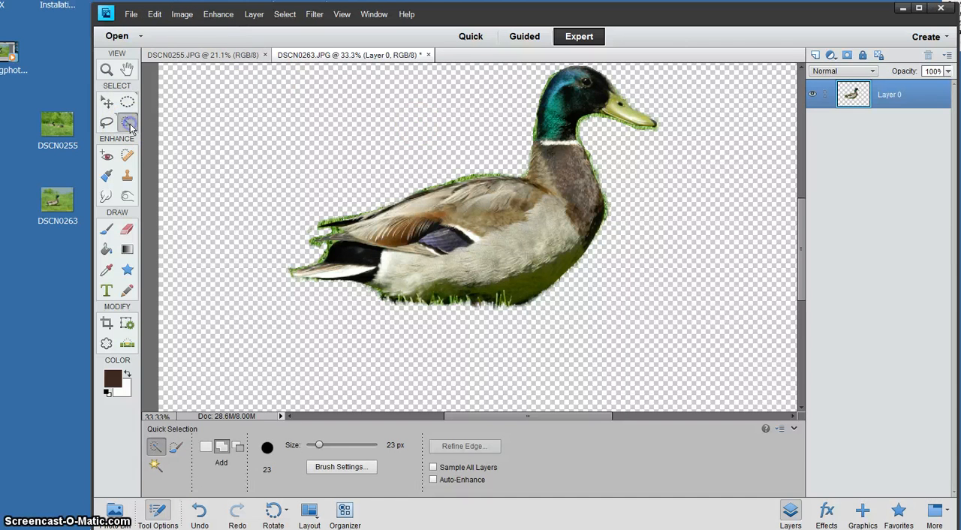
drag(559, 90, 562, 72)
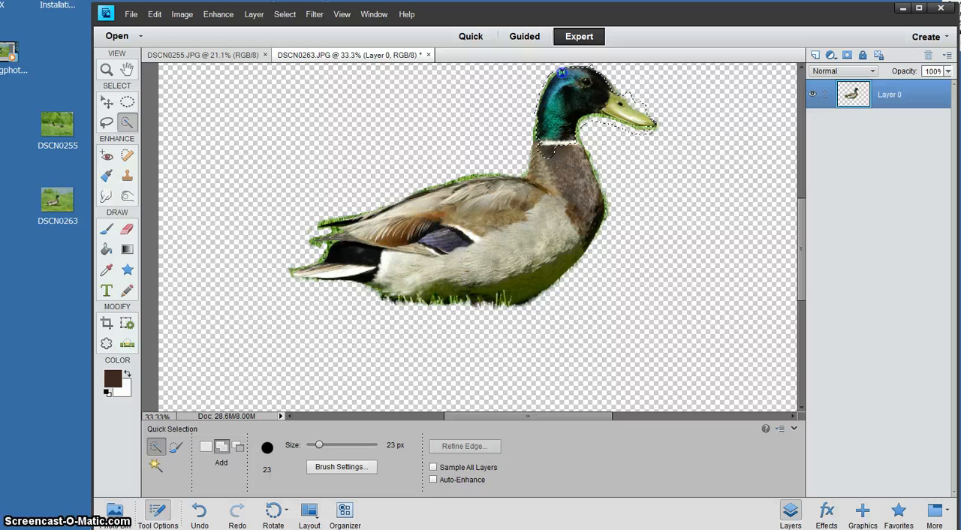
mouse_move(562, 227)
mouse_down()
mouse_move(482, 256)
mouse_move(465, 281)
mouse_move(290, 266)
mouse_move(337, 257)
mouse_move(320, 247)
mouse_move(331, 222)
mouse_move(382, 213)
mouse_move(380, 239)
mouse_up()
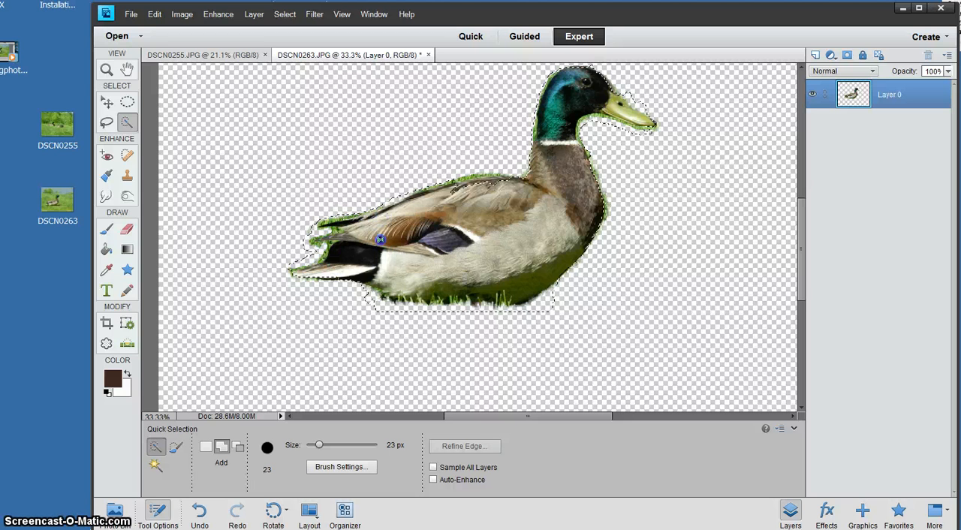
drag(461, 186, 491, 179)
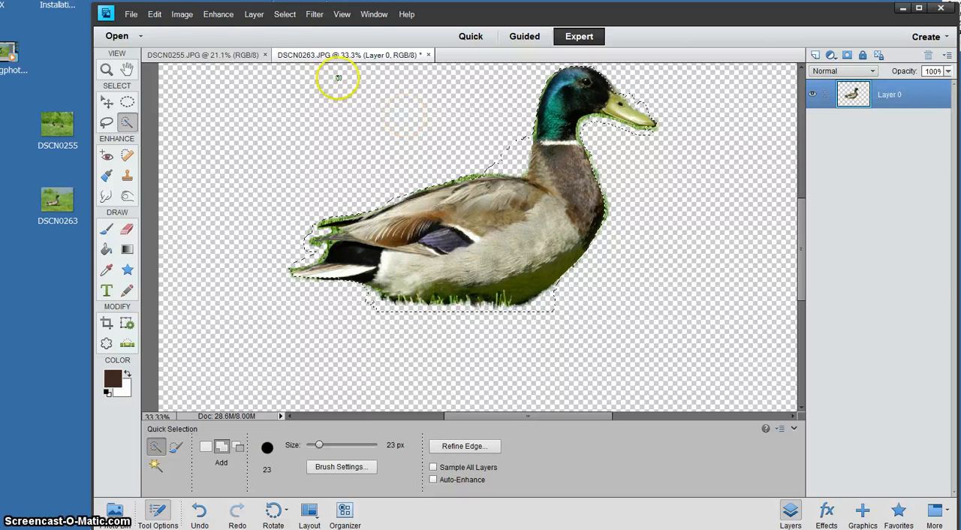
- Copy the selected duck and paste it into the DSCN0255 photo
click(155, 15)
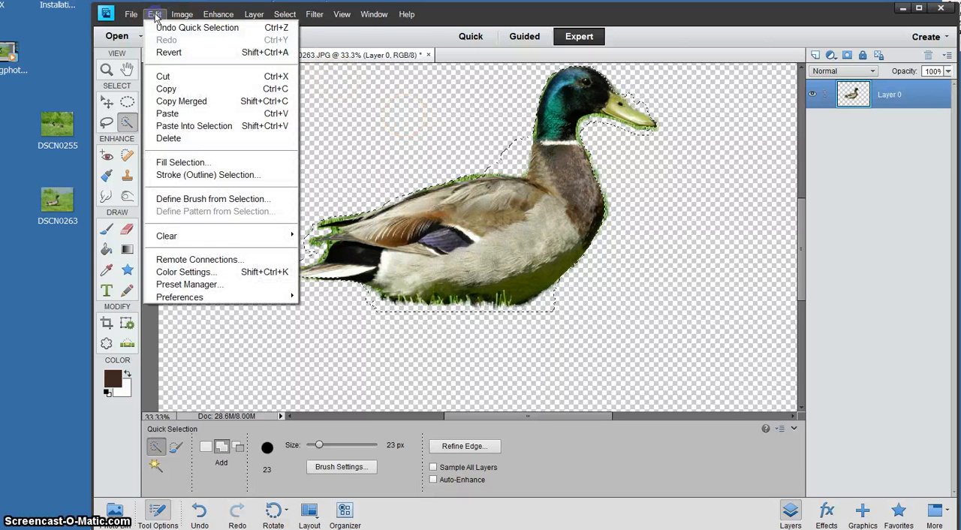
click(166, 89)
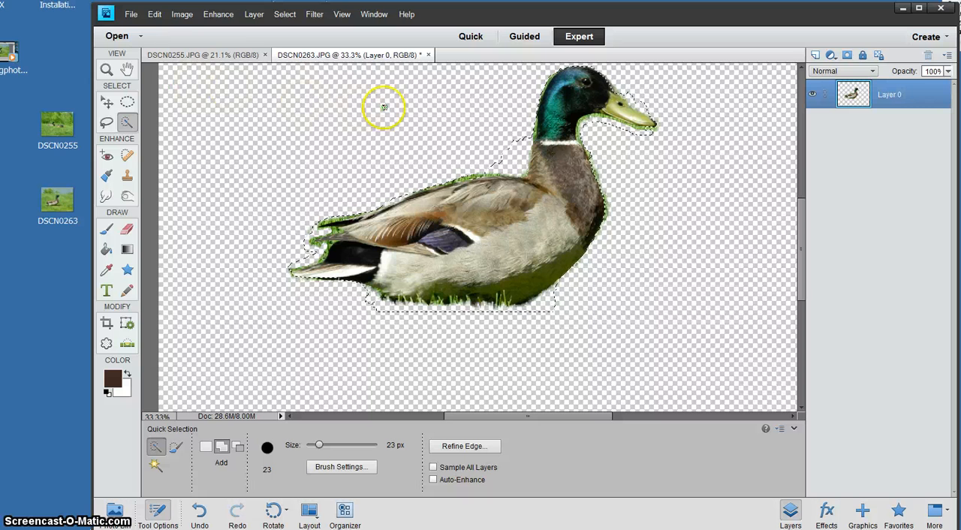
click(210, 57)
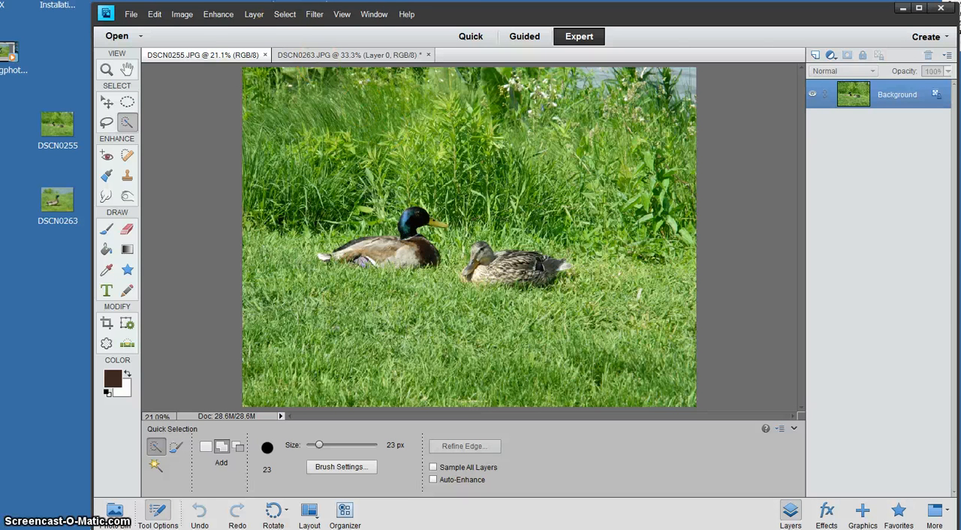
click(154, 14)
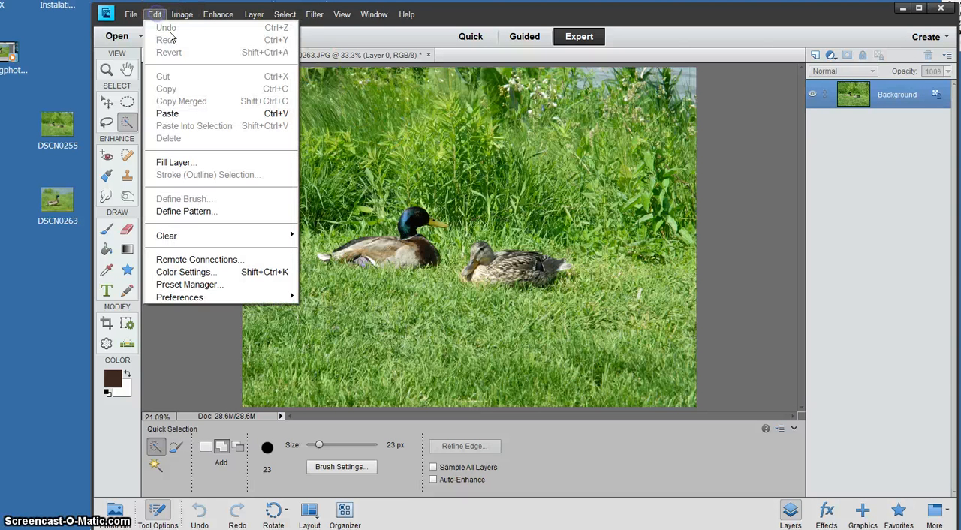
click(178, 115)
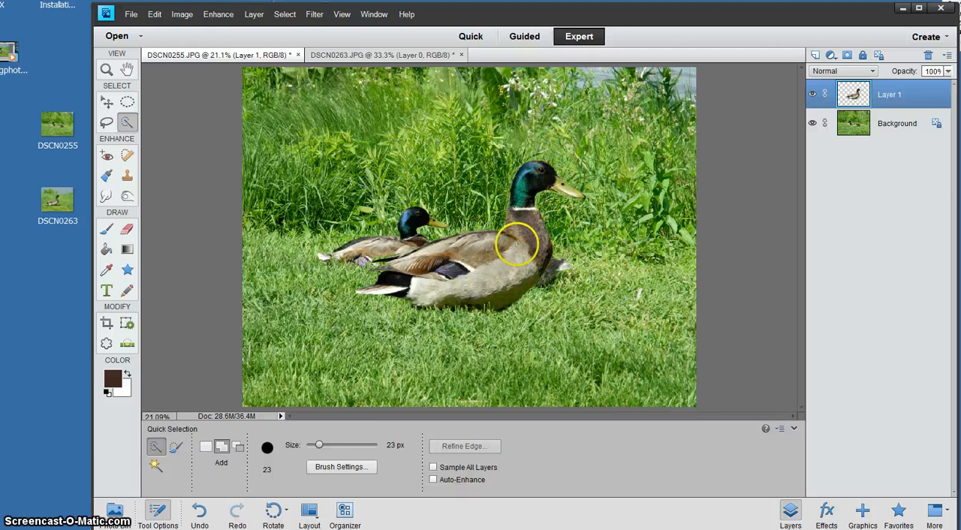
- Scale the pasted duck proportionally down to about 83.6%
click(106, 102)
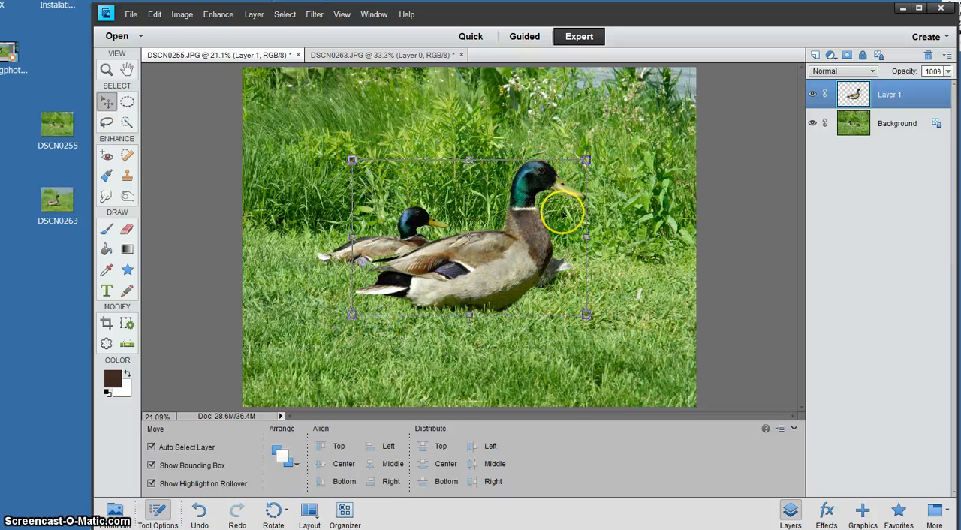
click(586, 160)
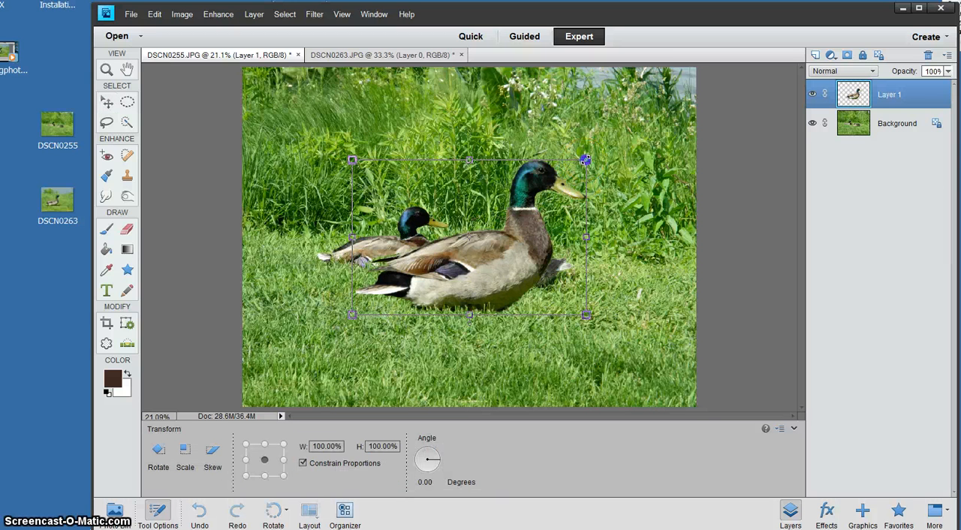
drag(585, 160, 554, 199)
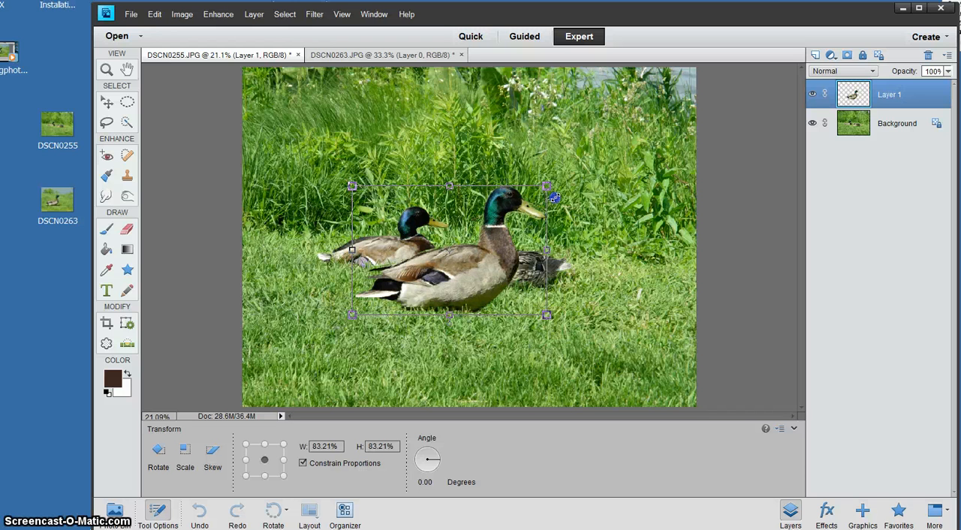
drag(554, 198, 555, 197)
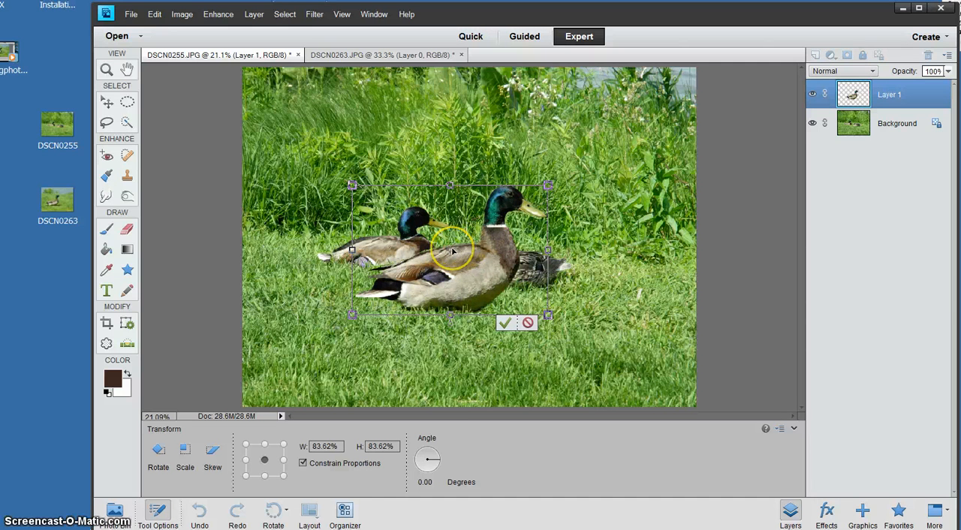
- Move the pasted duck onto the grass in front and to the right of the female duck, and apply the transformation
mouse_move(453, 248)
mouse_down()
mouse_move(521, 283)
mouse_move(551, 284)
mouse_move(565, 301)
mouse_up()
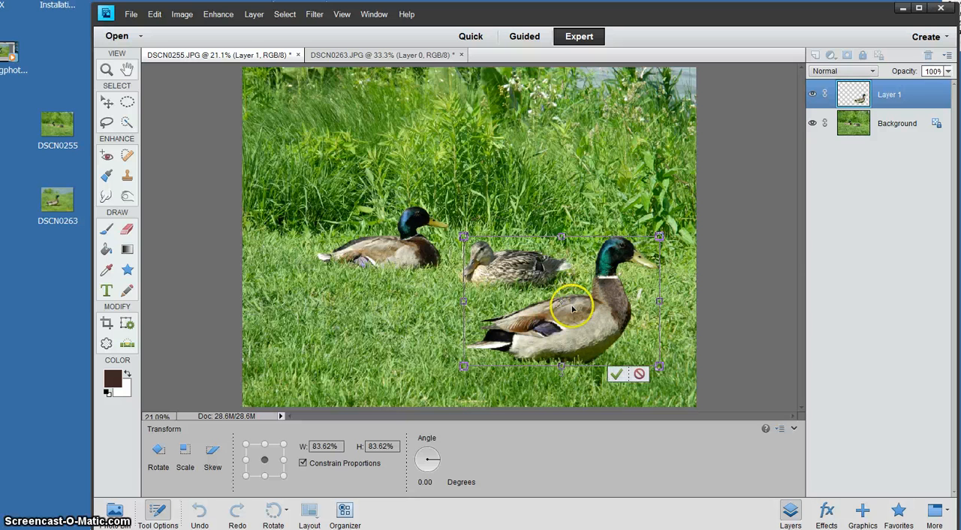
click(616, 374)
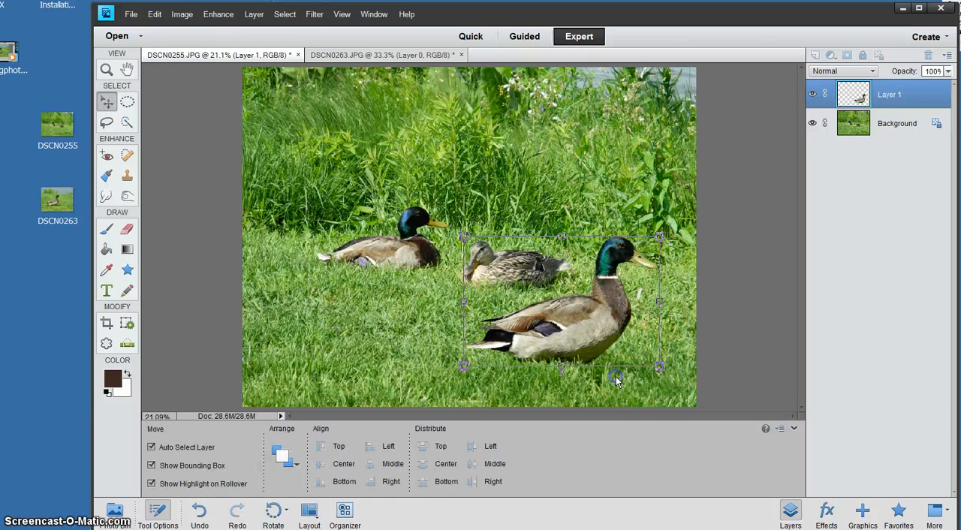
click(421, 323)
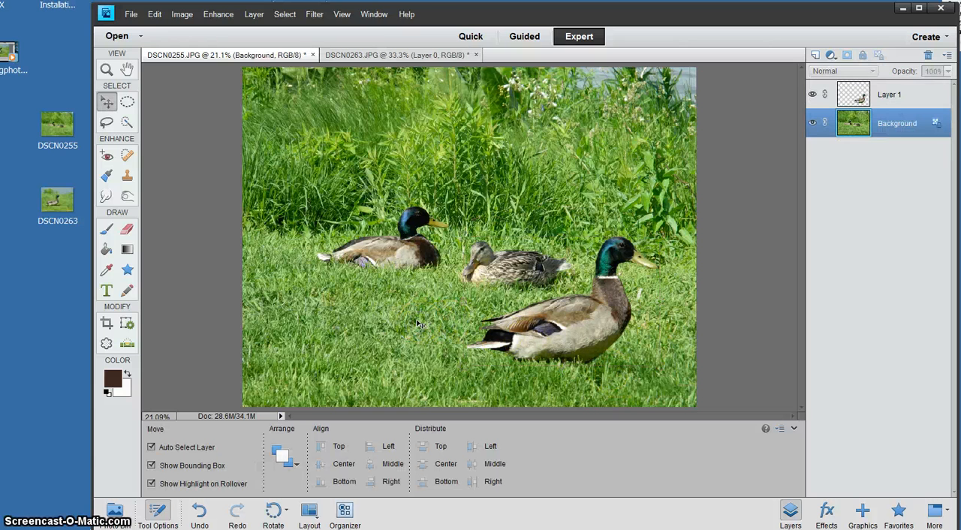